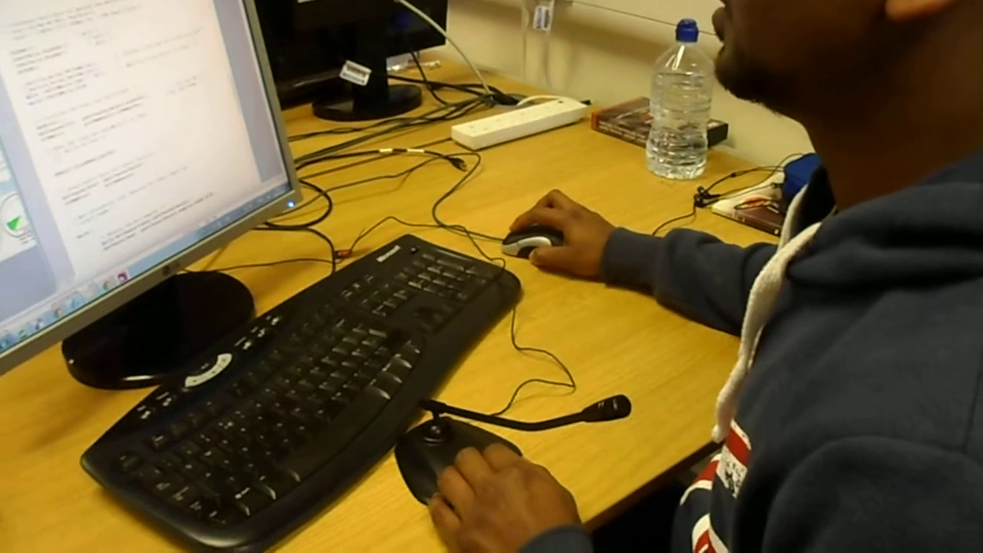
left_click(138, 84)
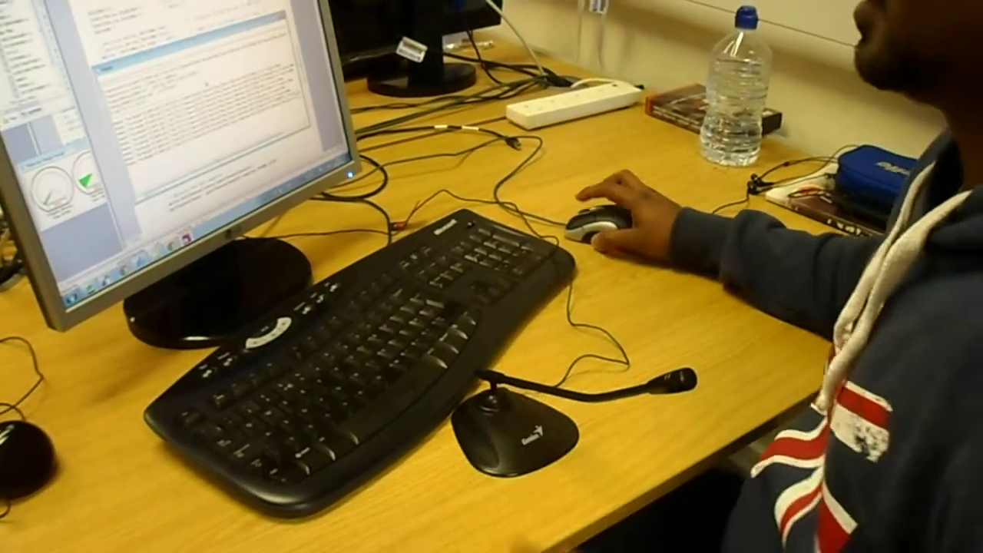